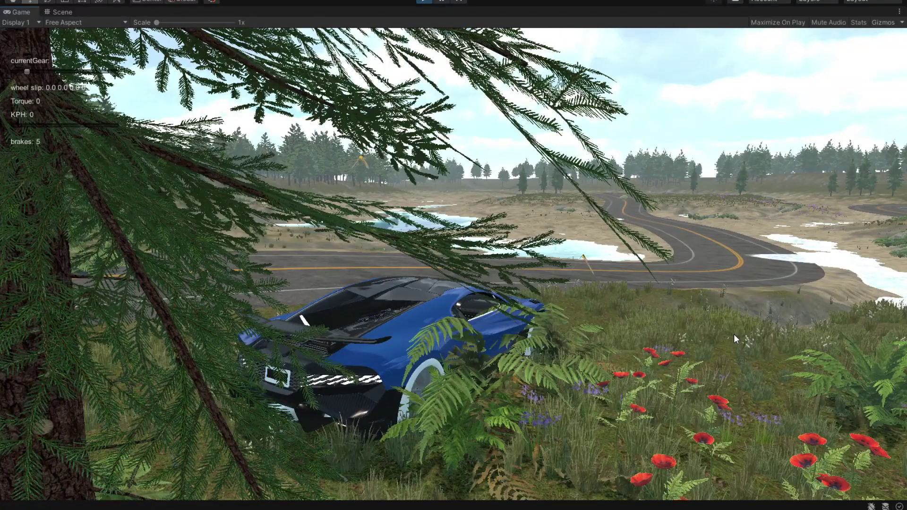
Test-drive the finished car from the grass onto the road, steering and braking.
key(w)
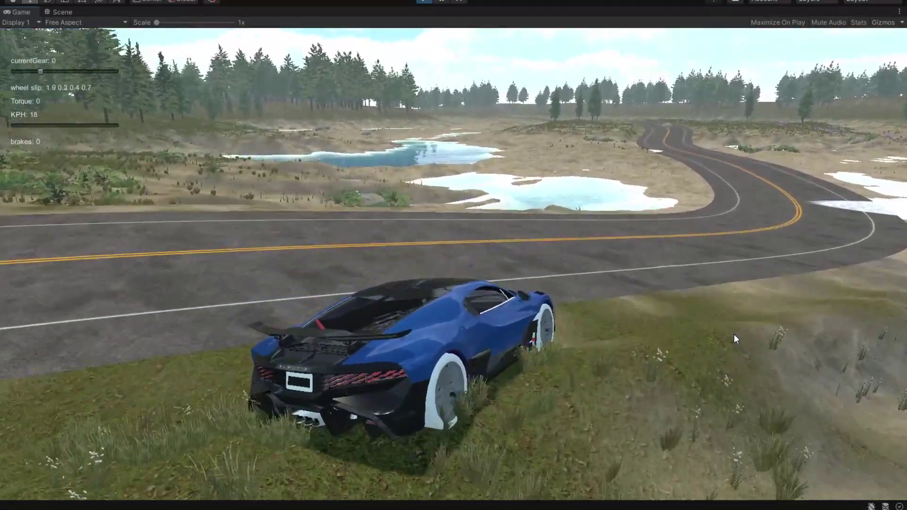
key(d)
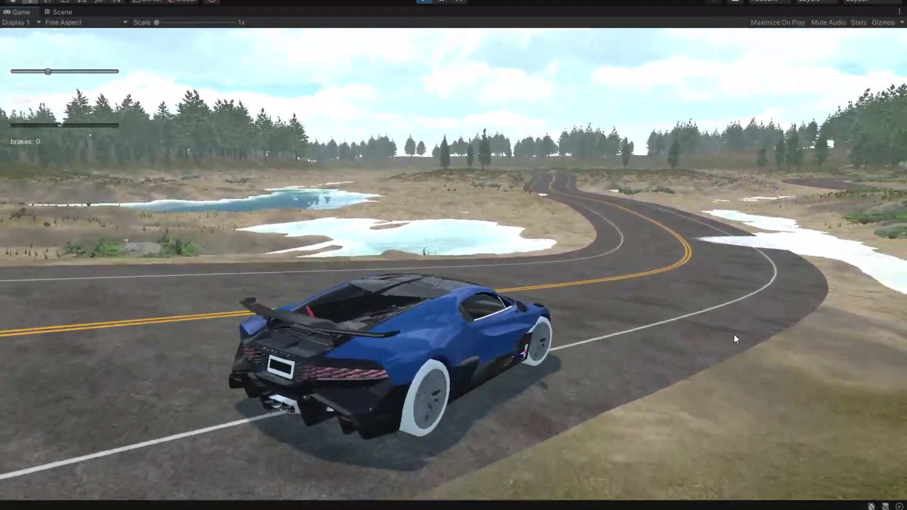
key(s)
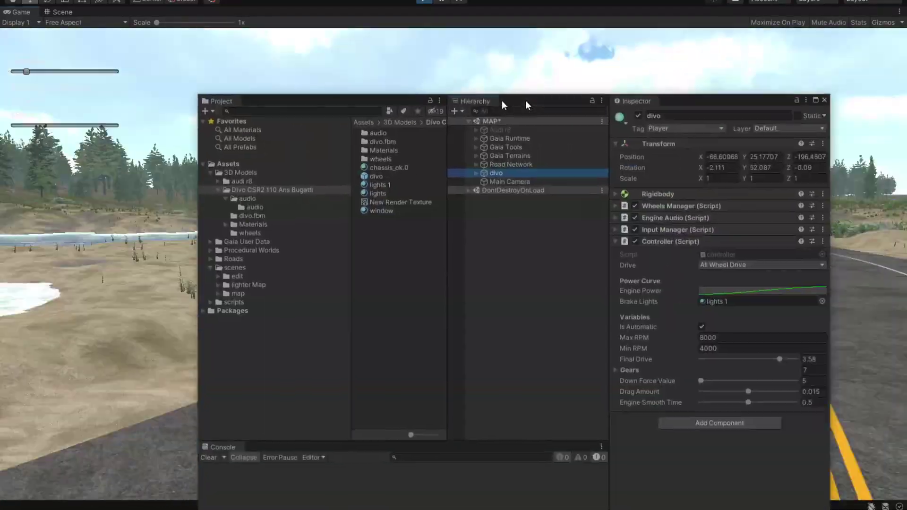
drag(526, 100, 437, 60)
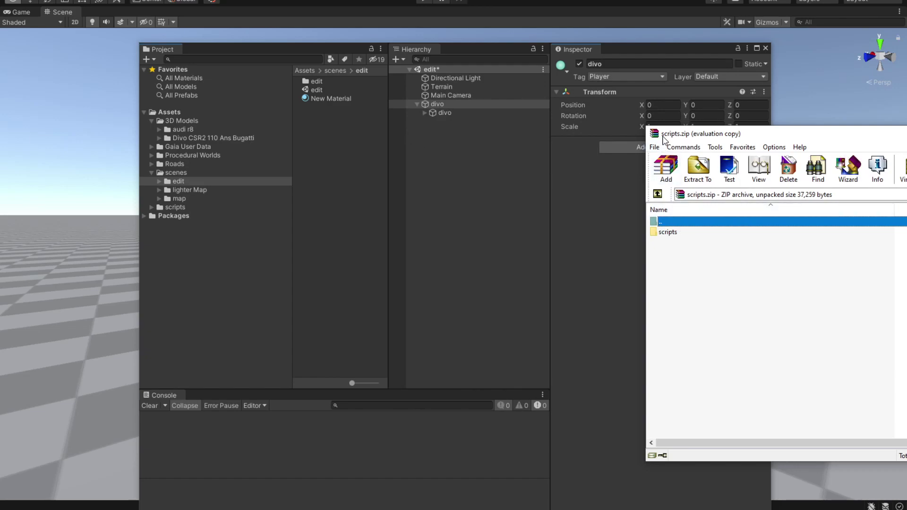
Open the scripts folder inside the scripts.zip archive to view its Editor and vehicle folders.
drag(669, 138, 635, 138)
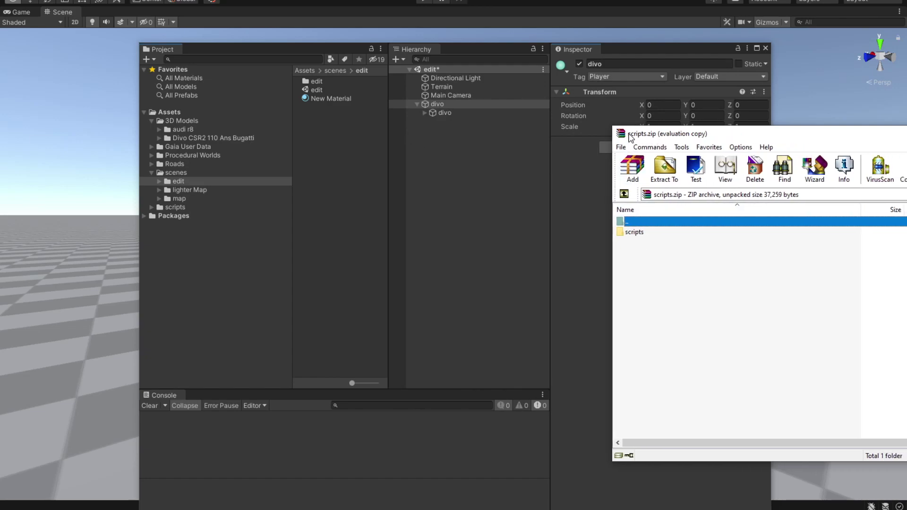
double_click(633, 232)
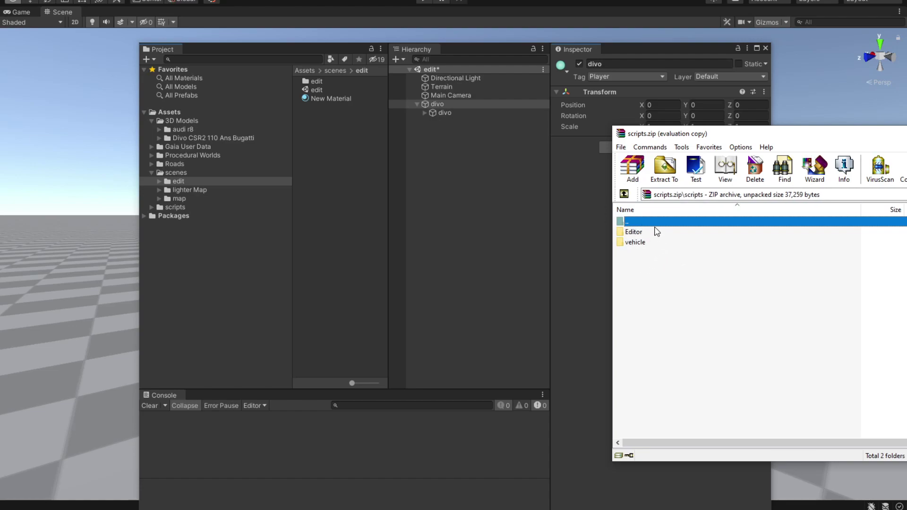
drag(652, 263, 223, 121)
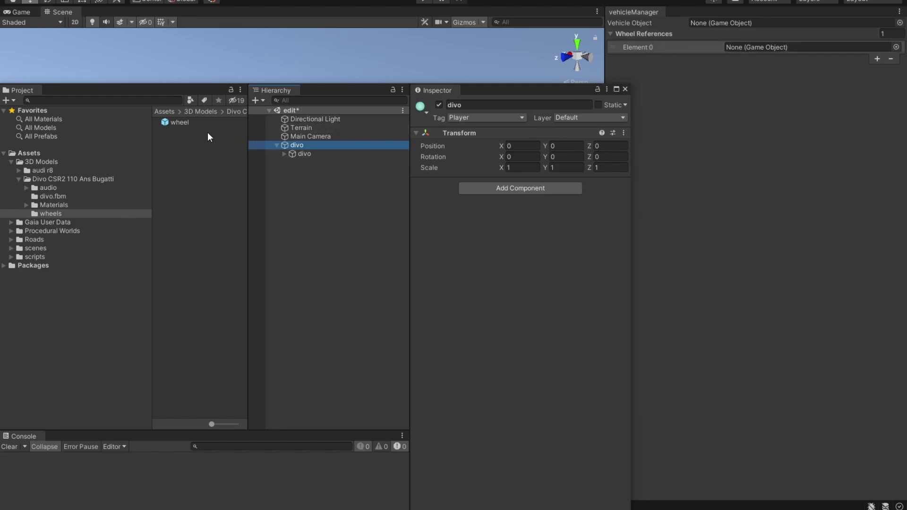
Inspect the wheel prefab's object hierarchy and return to the edit scene.
double_click(183, 123)
click(268, 124)
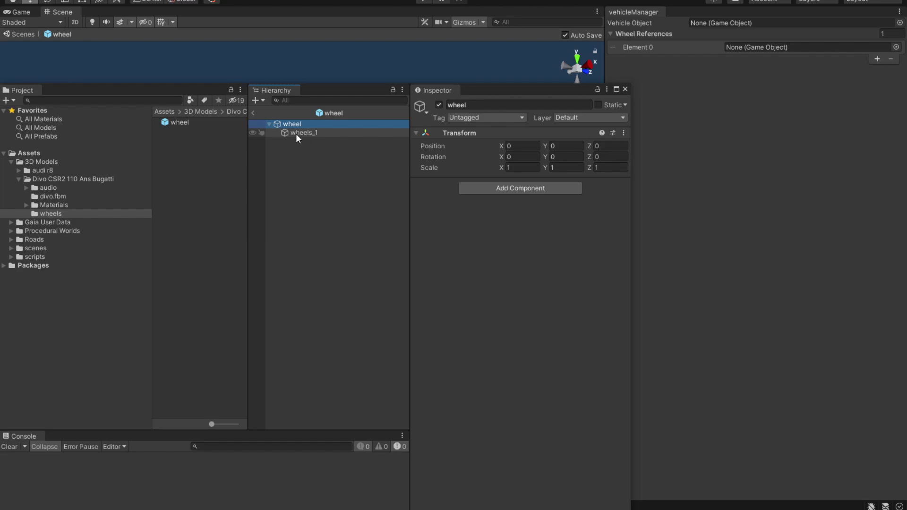
click(252, 112)
Assign the wheel prefab as the only wheel reference and the divo object as the vehicle object.
drag(185, 122, 736, 48)
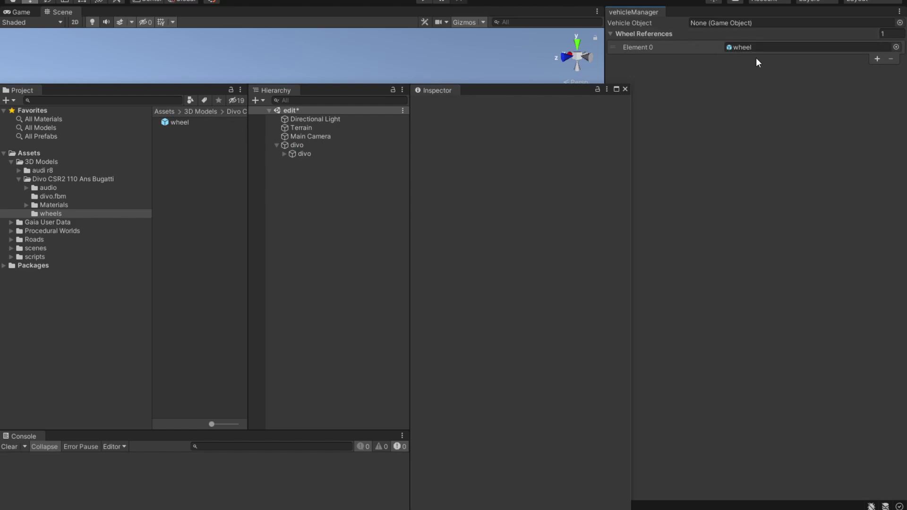
click(877, 59)
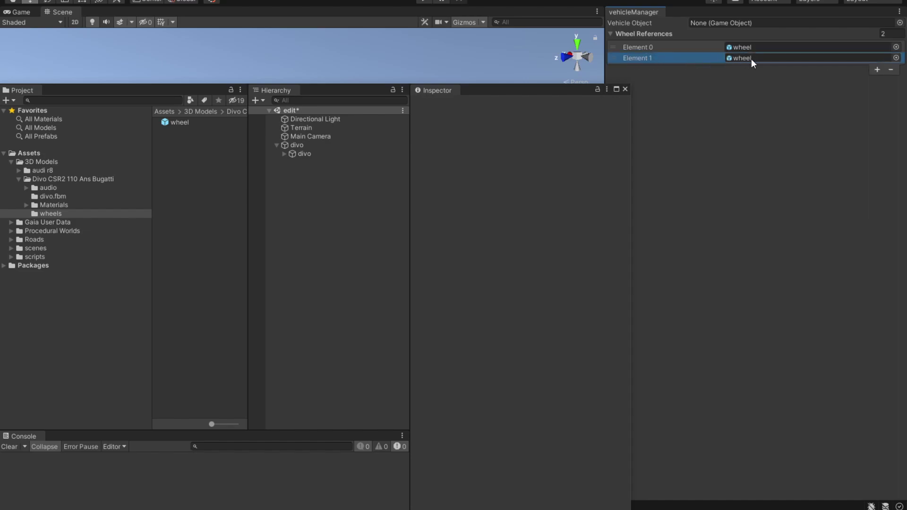
click(890, 70)
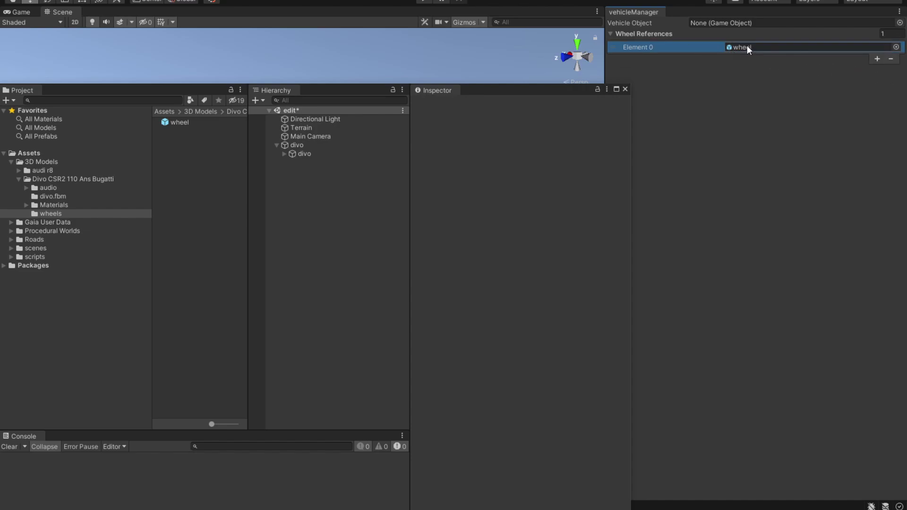
drag(755, 47, 706, 21)
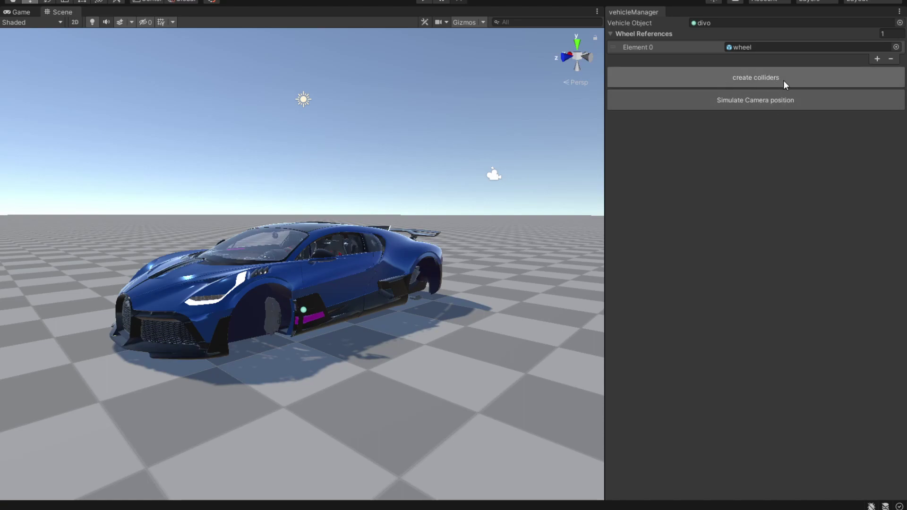
Create the colliders for the divo vehicle.
alt+drag(368, 274, 367, 263)
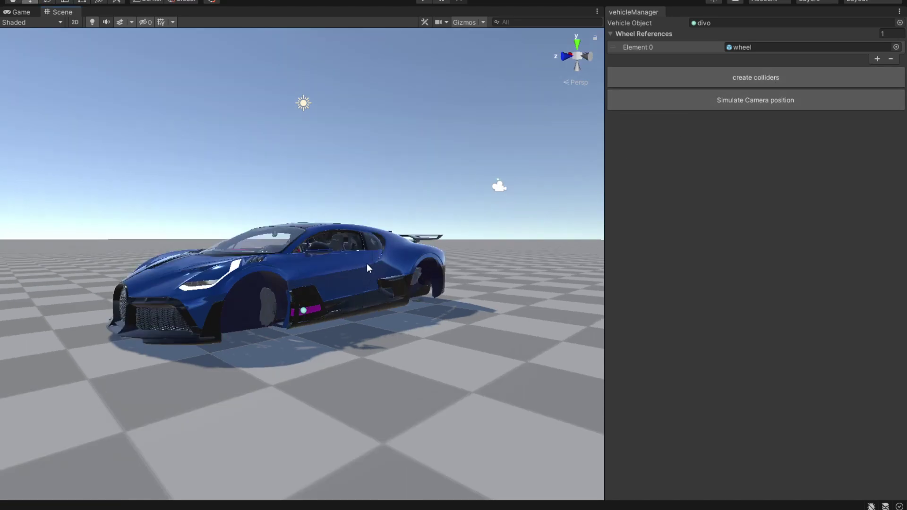
middle_drag(366, 263, 378, 246)
alt+drag(344, 275, 348, 263)
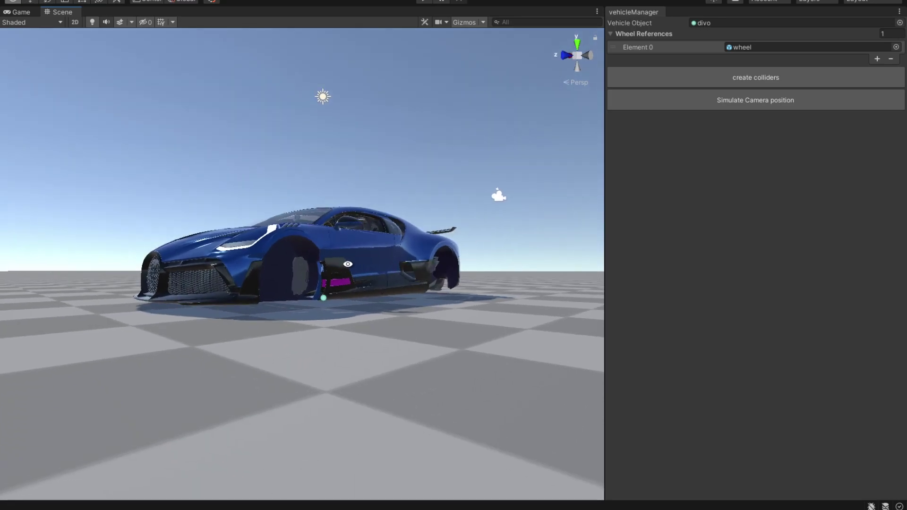
alt+drag(424, 285, 388, 284)
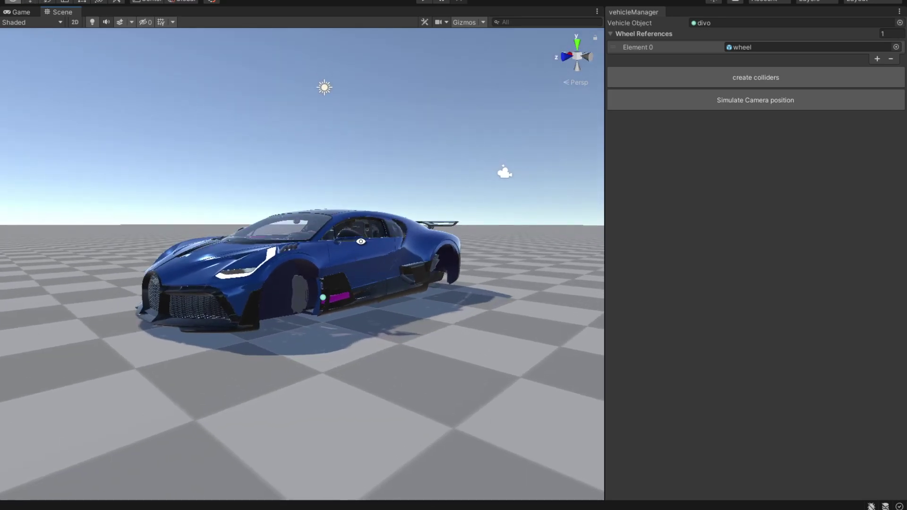
click(752, 79)
Check the new colliders from beneath the car and create the vehicle's wheels.
click(322, 297)
alt+drag(325, 401, 321, 338)
scroll(322, 337, up, 8)
alt+drag(384, 332, 357, 302)
scroll(350, 245, down, 10)
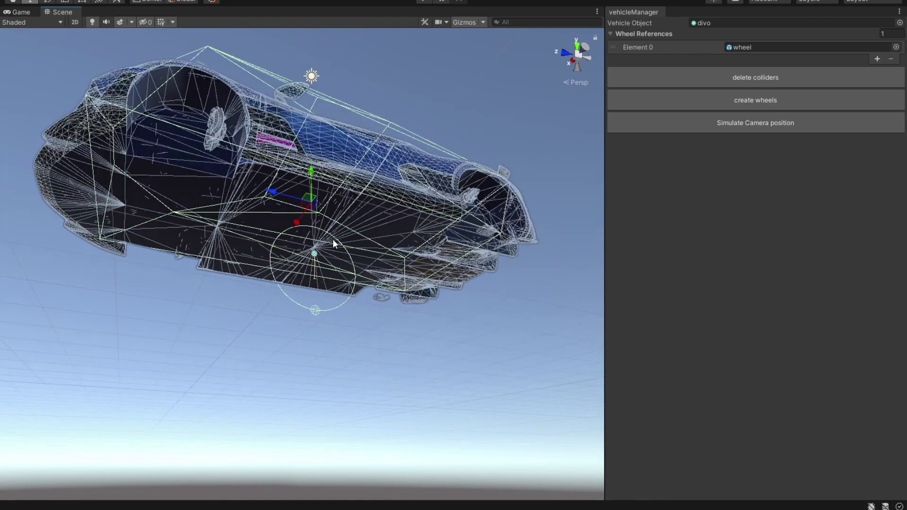
alt+drag(333, 240, 488, 159)
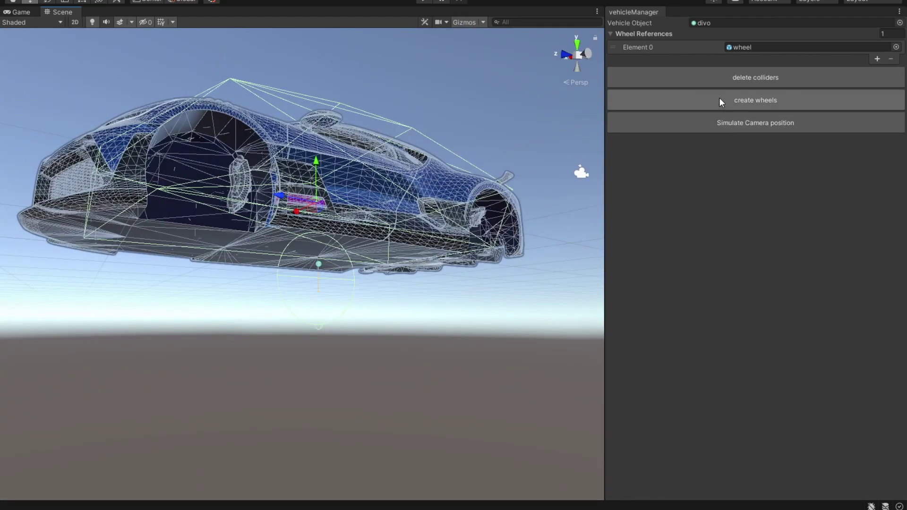
alt+drag(386, 248, 541, 157)
alt+drag(344, 242, 385, 219)
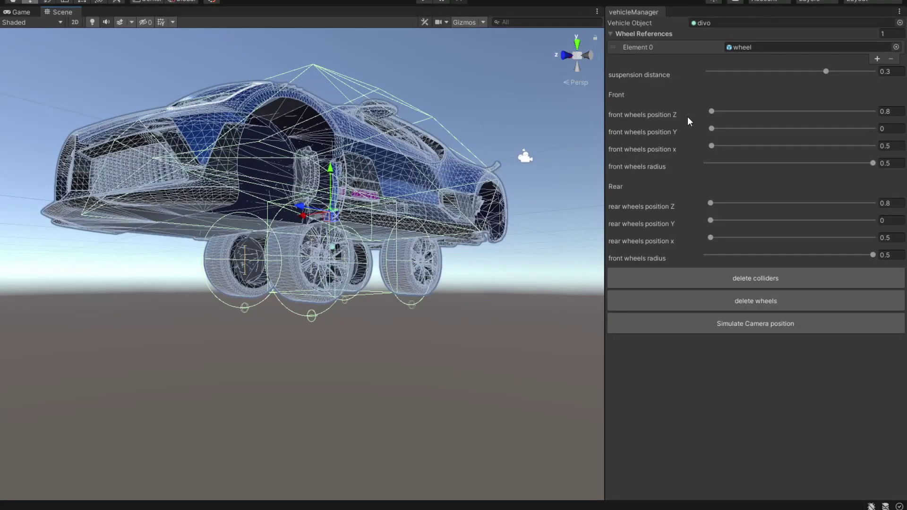
Position the front wheels at Z 1.479, Y 0.458, X 0.836 and the rear wheels at Z 1.526, Y 0.501, X 0.899.
drag(712, 111, 768, 113)
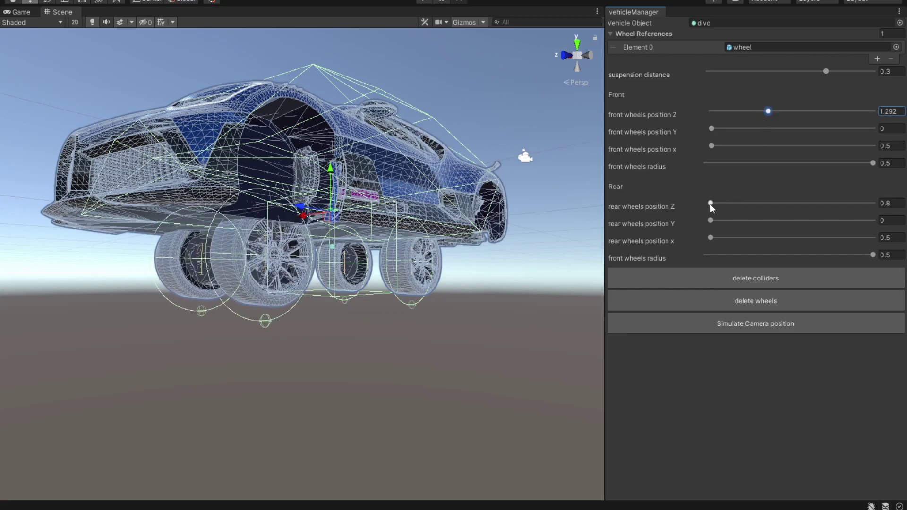
drag(711, 204, 794, 204)
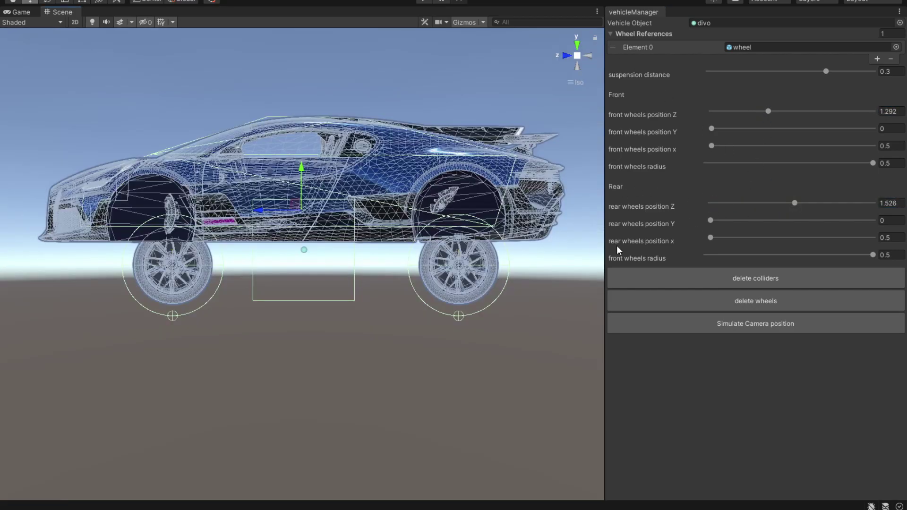
drag(711, 220, 792, 221)
drag(711, 128, 785, 129)
drag(711, 145, 820, 146)
drag(768, 112, 789, 113)
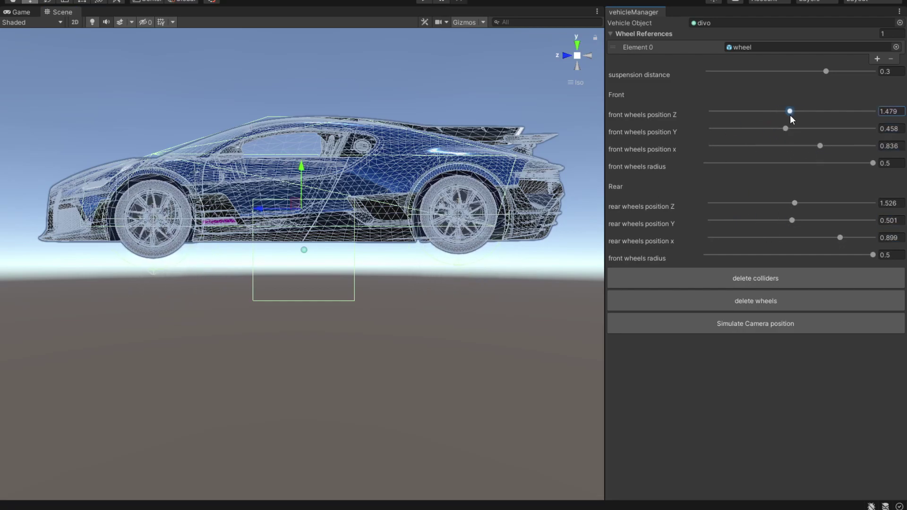
Set the front wheel radius to 0.3845, rear radius to 0.3903, suspension distance to 0.199, and wheel X positions to 0.93 front and 0.957 rear.
drag(873, 163, 809, 166)
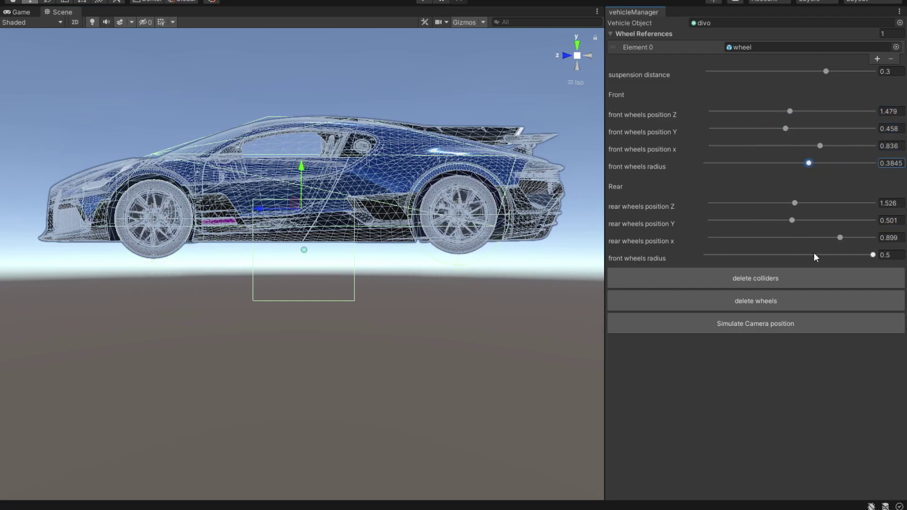
drag(872, 255, 812, 256)
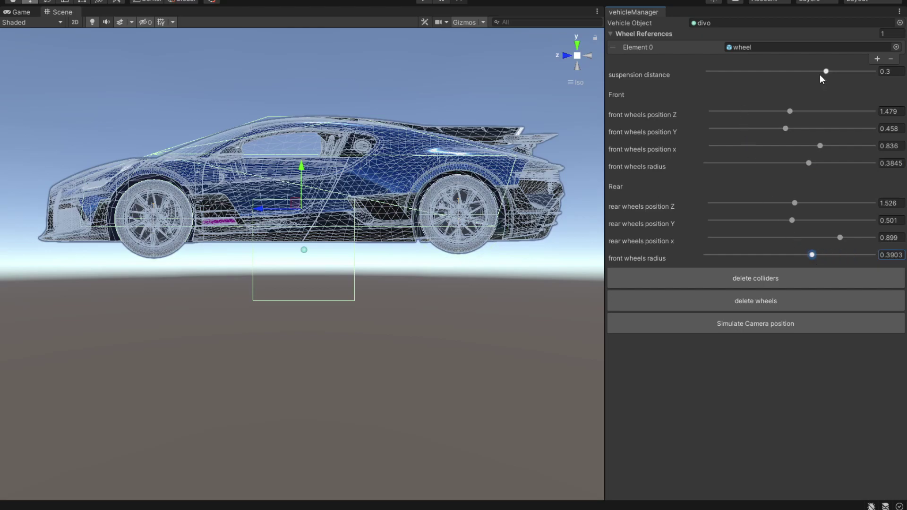
drag(823, 71, 773, 72)
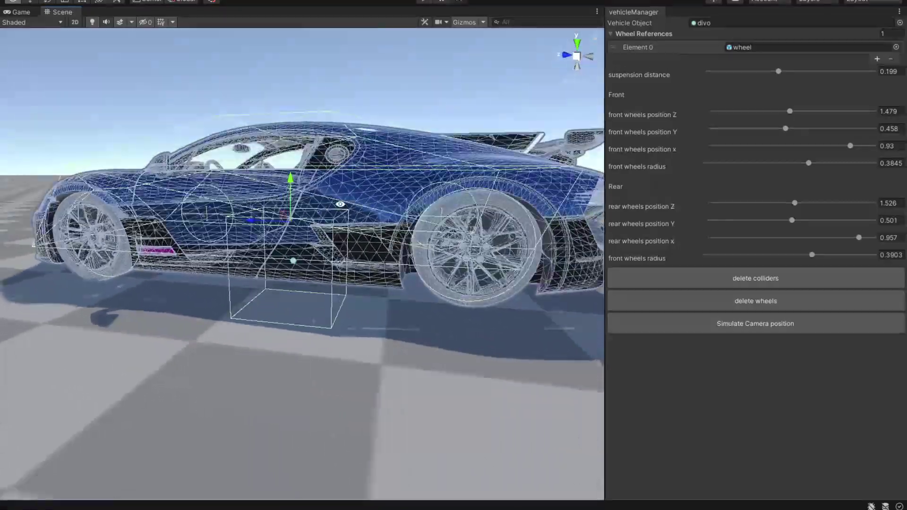
alt+drag(340, 204, 499, 227)
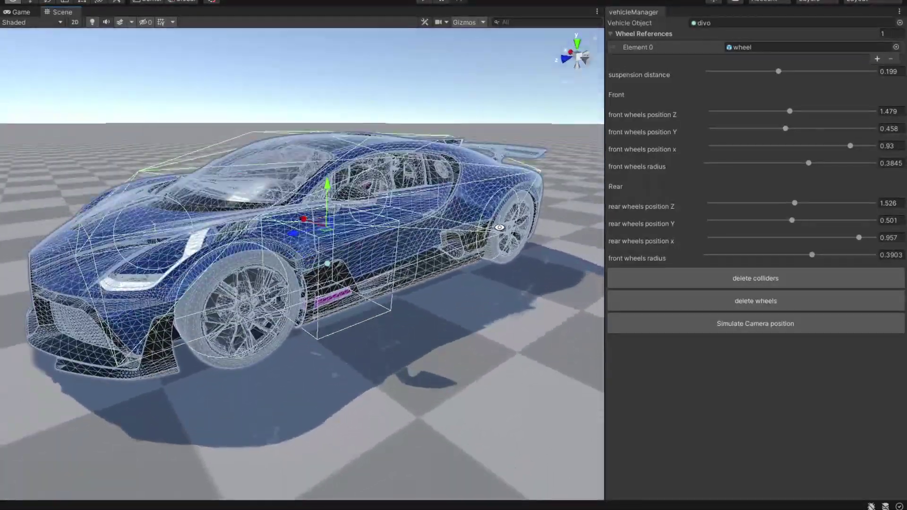
scroll(449, 180, down, 5)
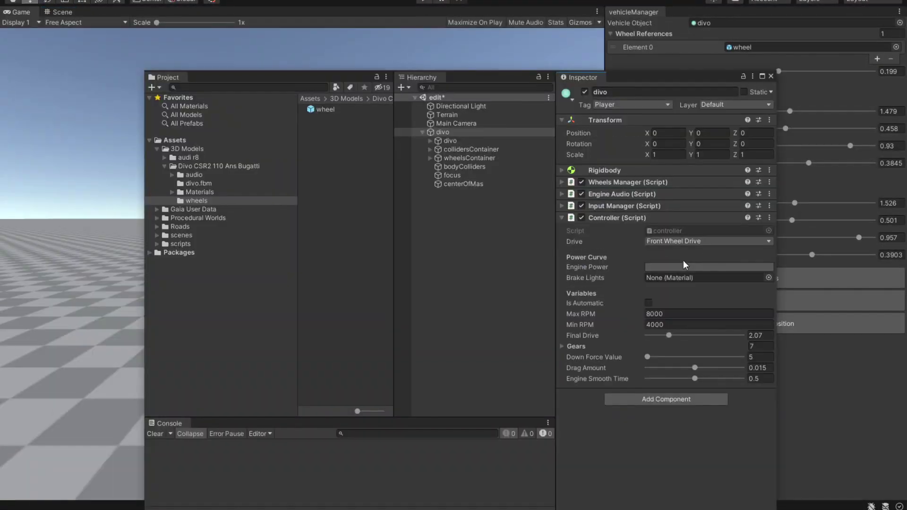
Set the mass of divo's Rigidbody to 1200.
click(609, 168)
click(660, 184)
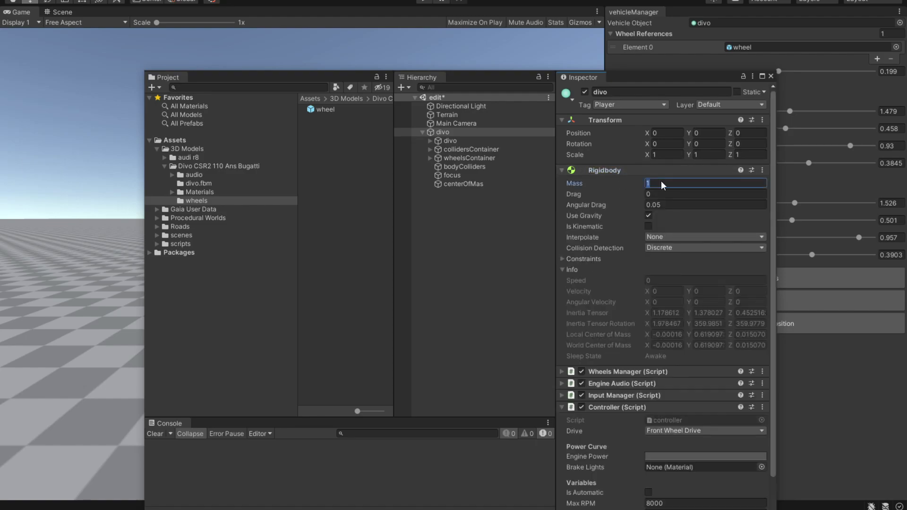
text(1200)
click(603, 172)
Configure divo's controller as All Wheel Drive with automatic gears and edit its engine power curve.
click(679, 242)
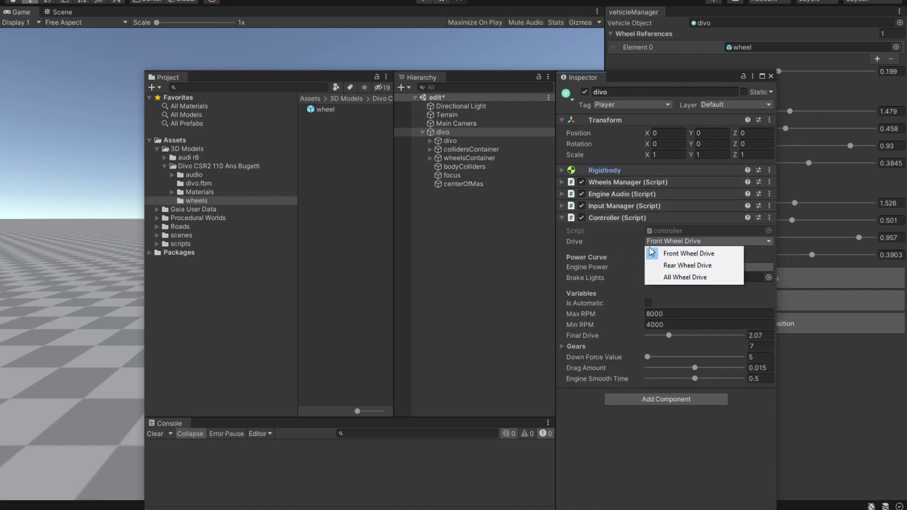
click(692, 278)
click(648, 303)
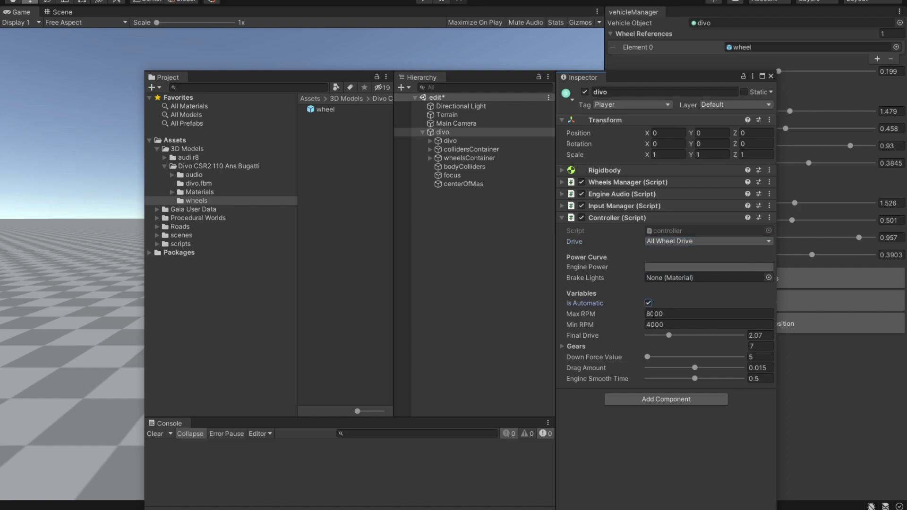
click(699, 267)
drag(542, 195, 447, 125)
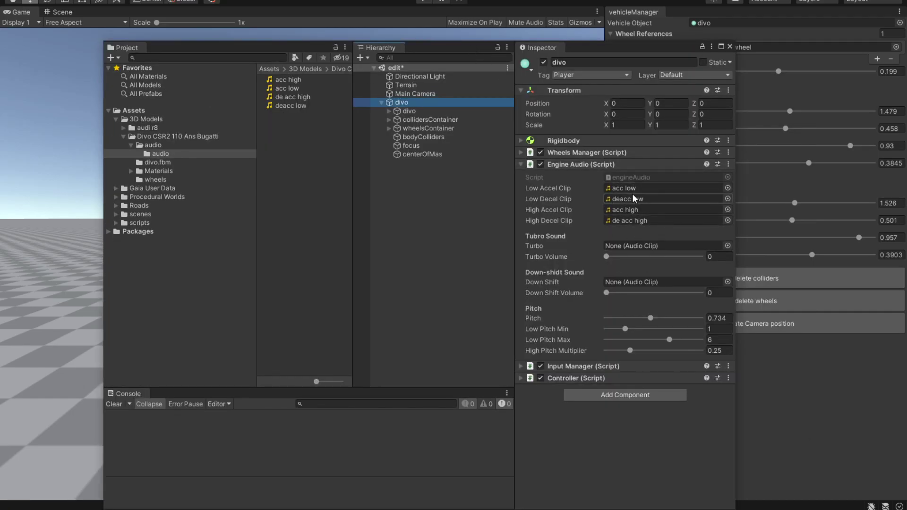
Set the wheel friction in divo's Wheels Manager to 1.19 and close the vehicleManager window.
click(579, 165)
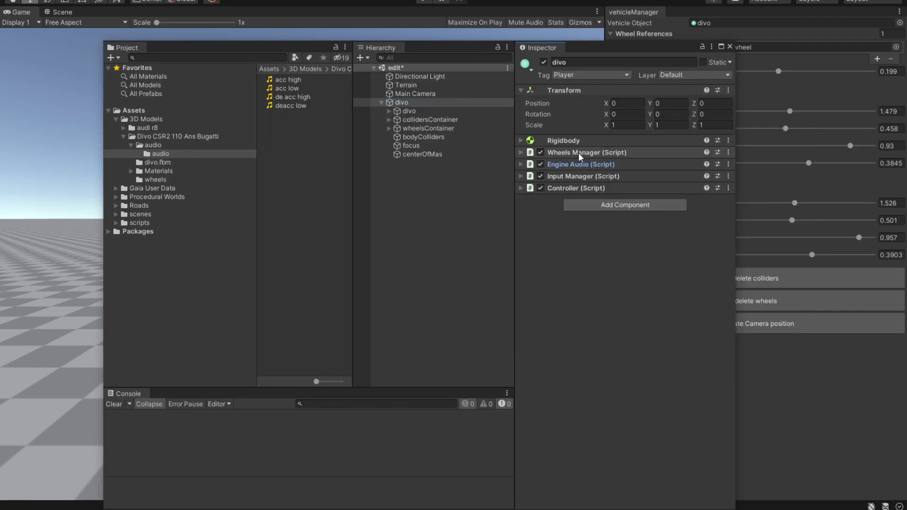
click(579, 152)
drag(603, 191, 645, 192)
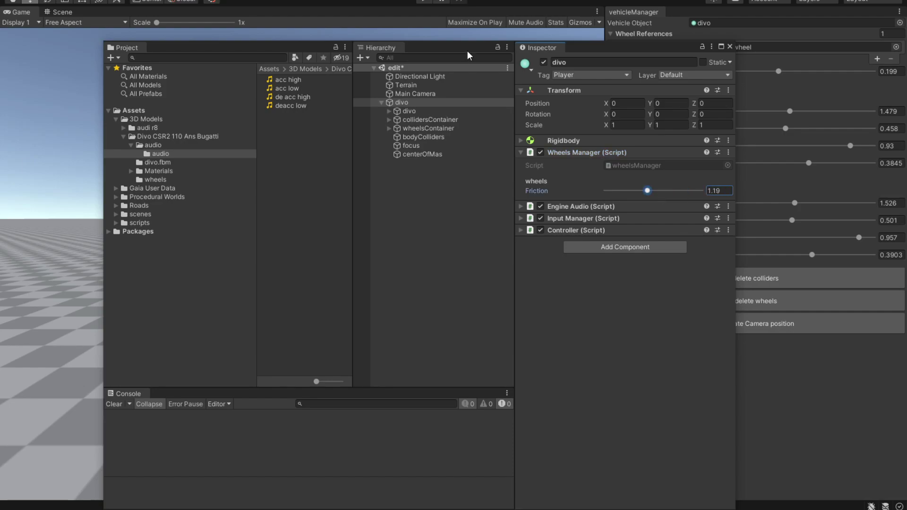
drag(467, 51, 906, 96)
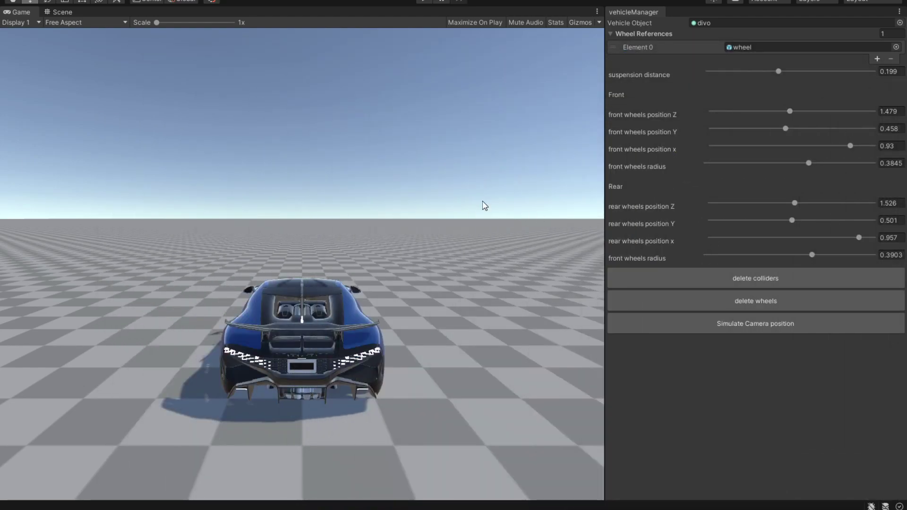
click(900, 23)
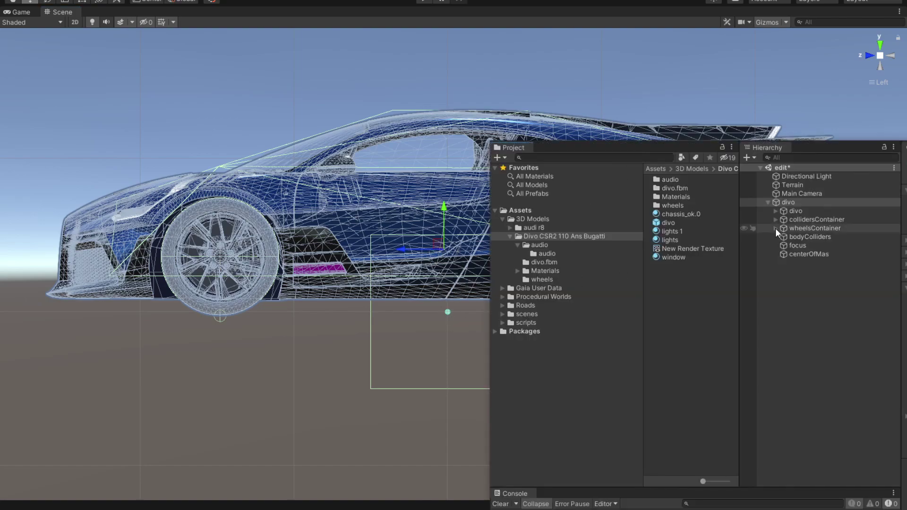
Raise the bodyColliders object into the car body and fine-tune its vertical position in the side view.
click(820, 236)
drag(448, 286, 468, 122)
key(t)
key(w)
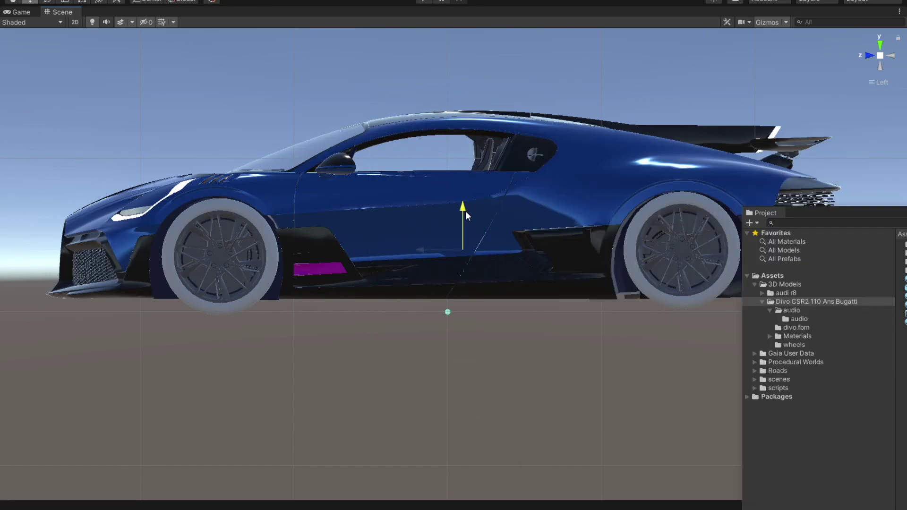
drag(466, 215, 465, 219)
click(633, 323)
scroll(447, 270, down, 6)
middle_drag(500, 264, 450, 271)
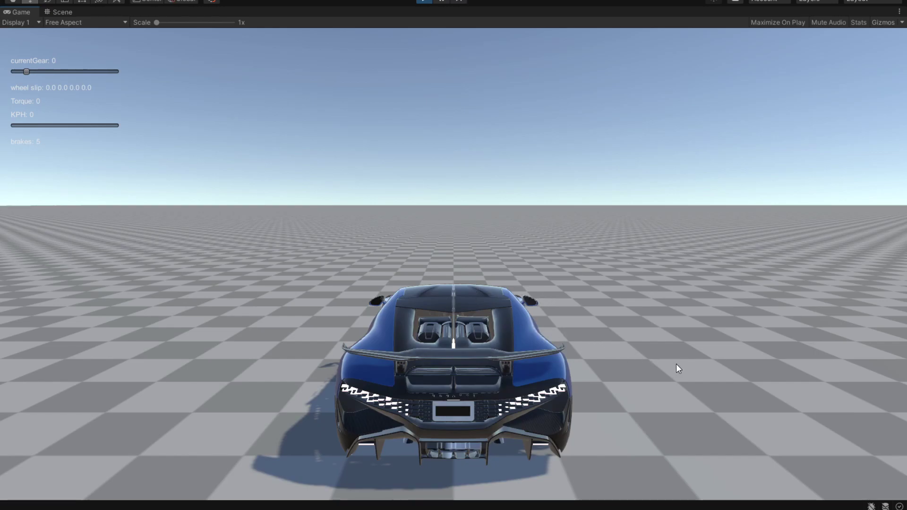
Test-drive the car on the checkered terrain, accelerating, braking and steering.
key(w)
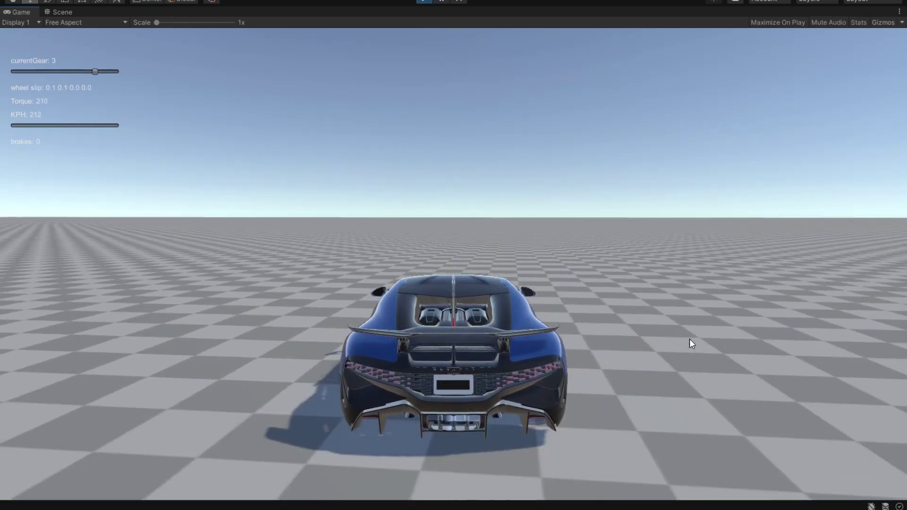
key(s)
key(a)
key(w)
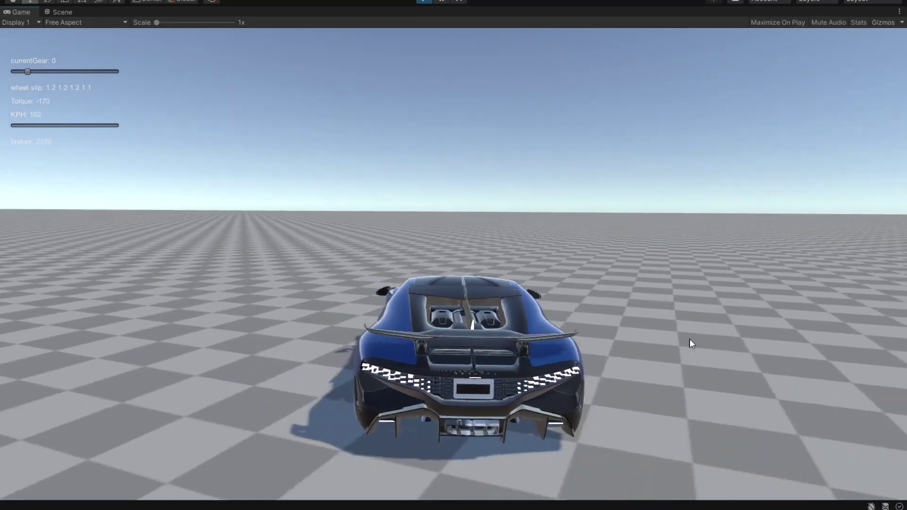
key(a)
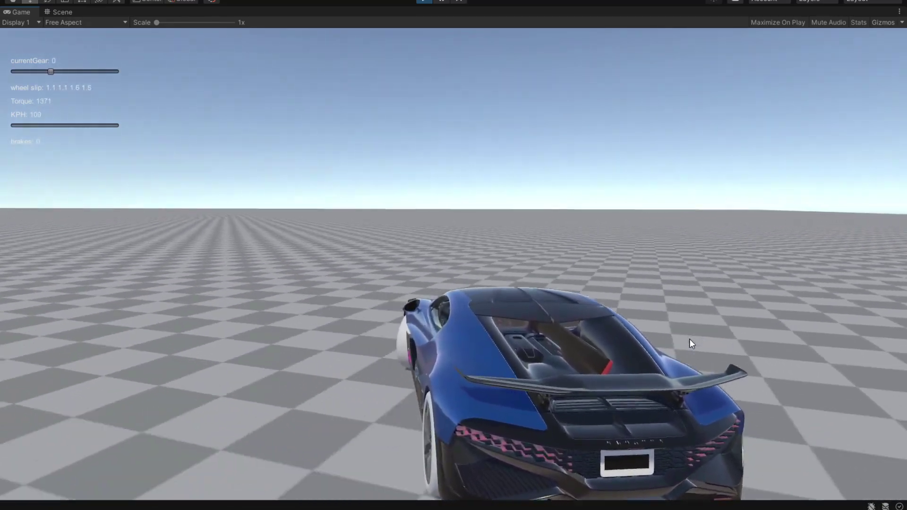
key(w)
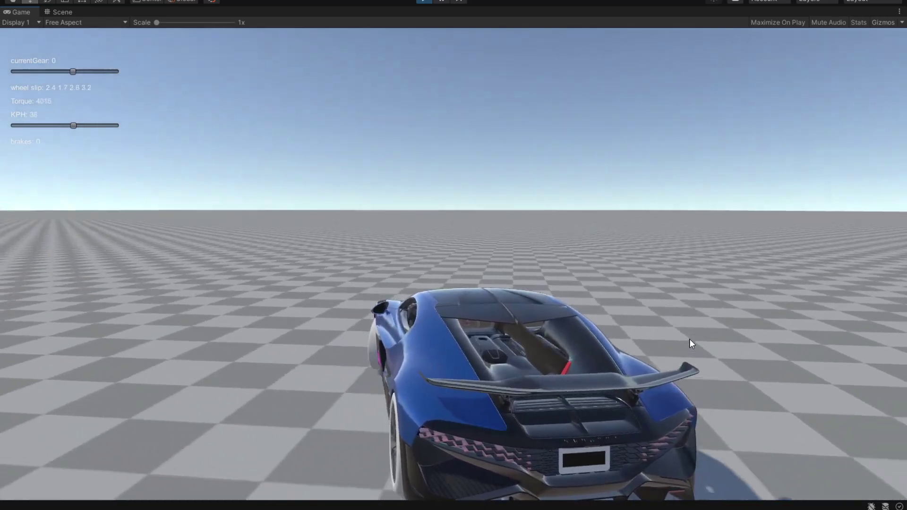